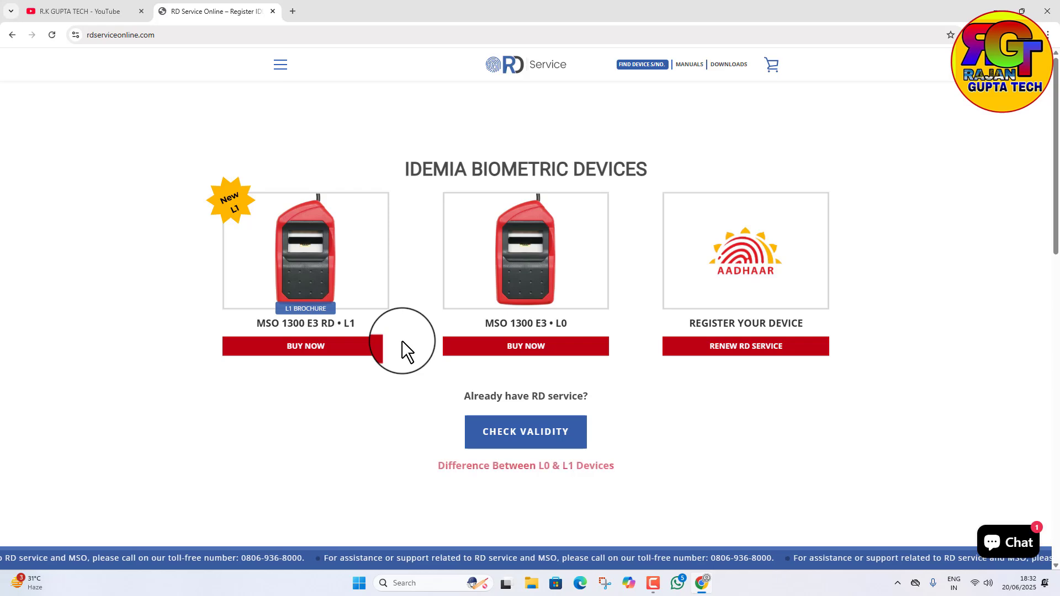
left_click(105, 10)
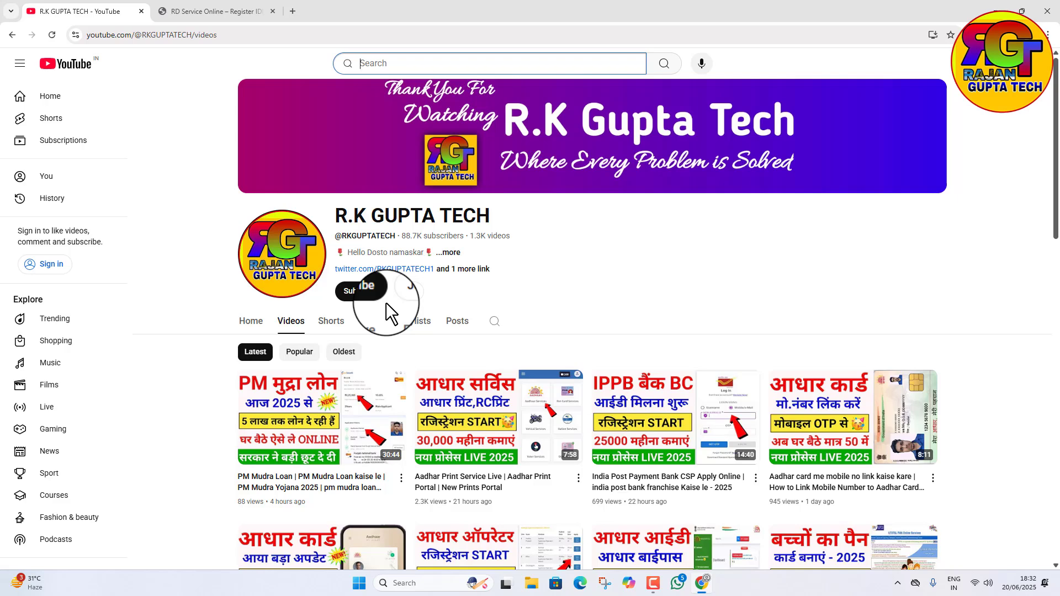
left_click(213, 5)
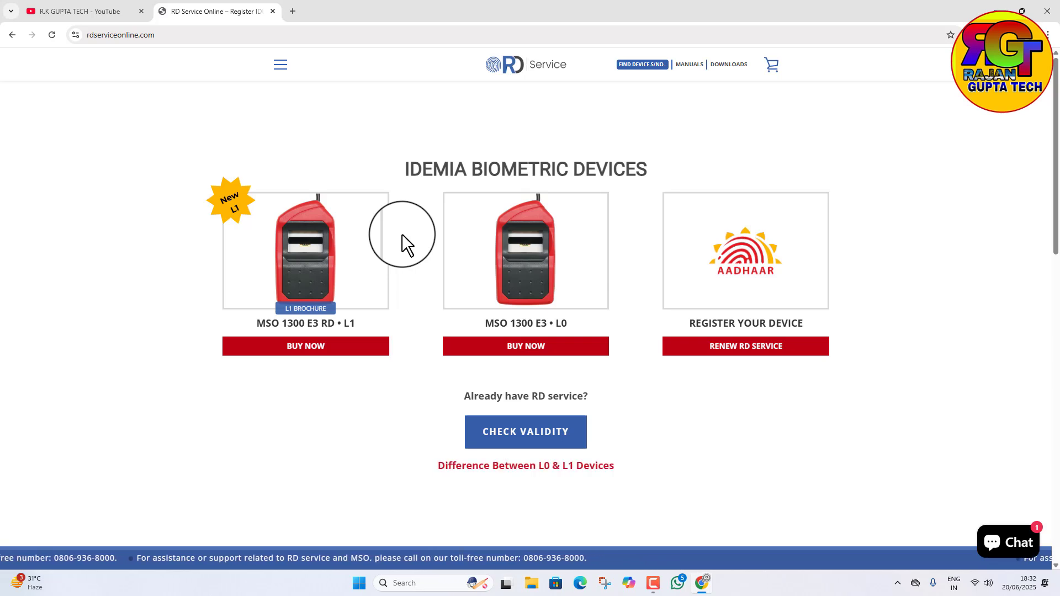
Step: Replace the RD Service tab with a new one, search Google for "morpho l1 device" and open the rdserviceonline.com result
left_click(288, 12)
left_click(273, 10)
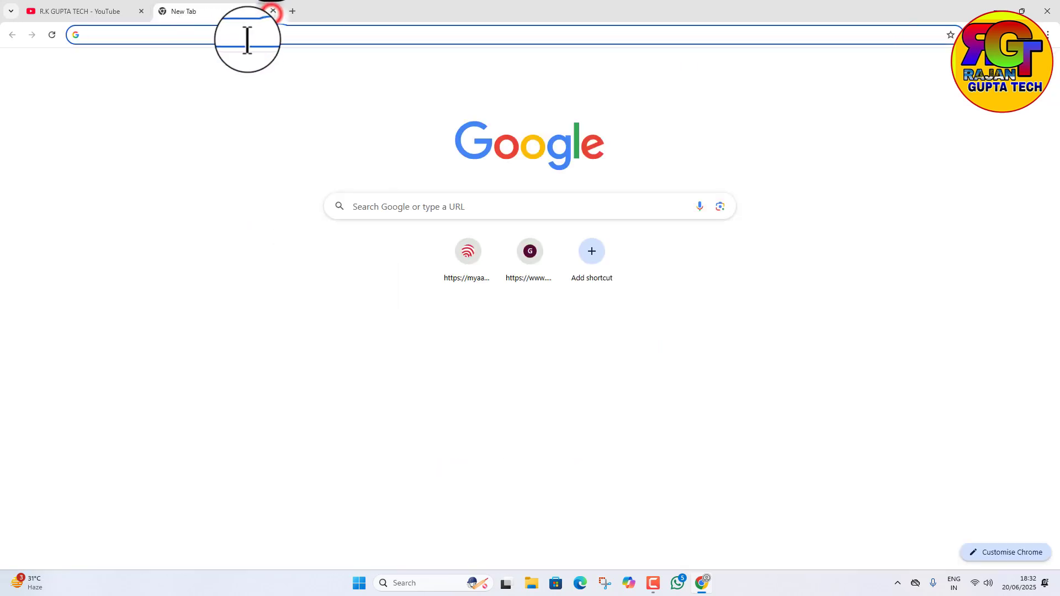
left_click(247, 33)
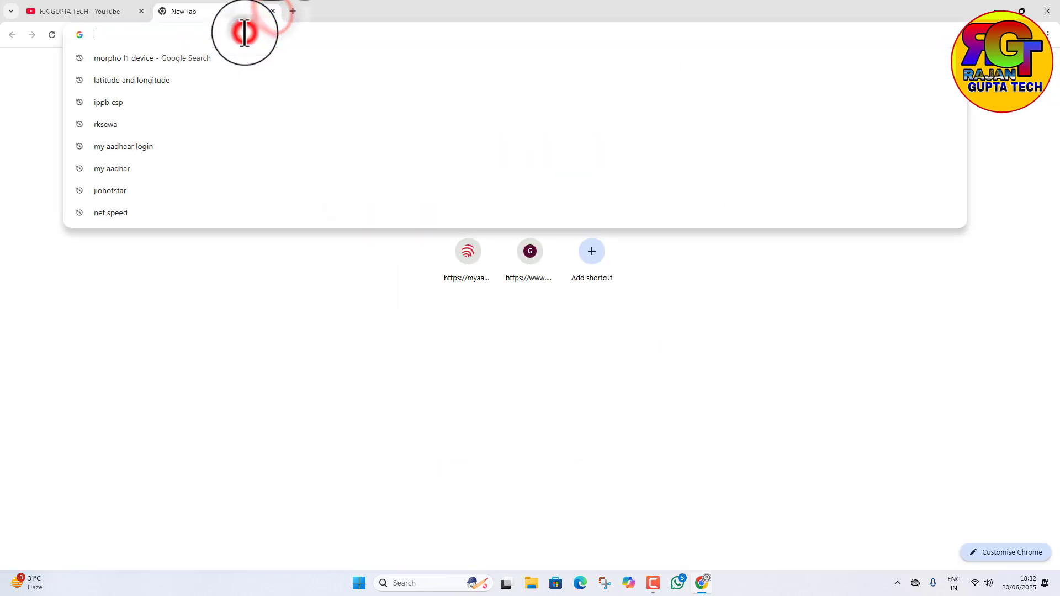
left_click(124, 56)
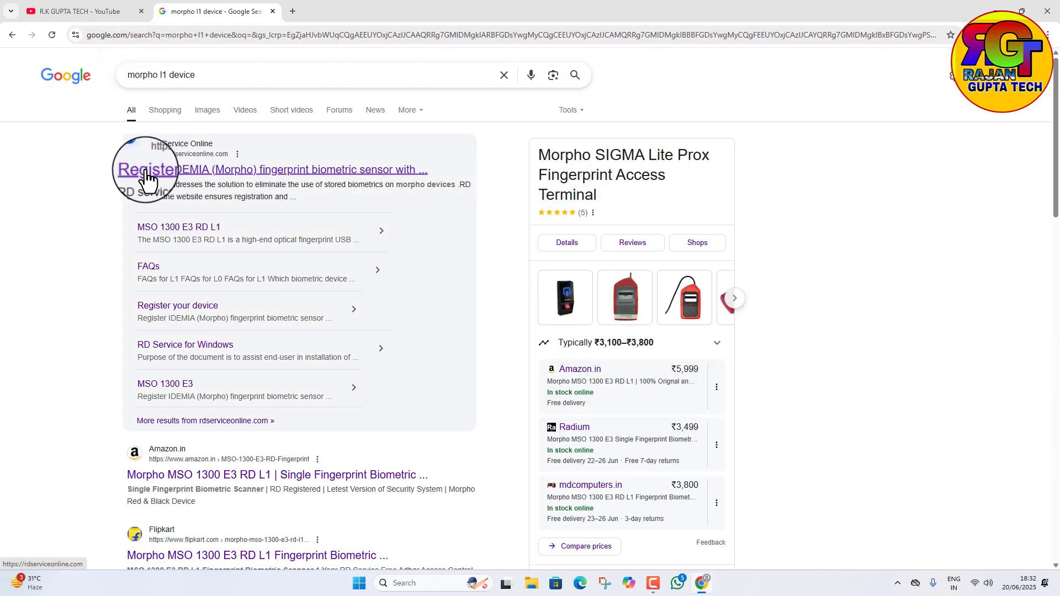
left_click(278, 175)
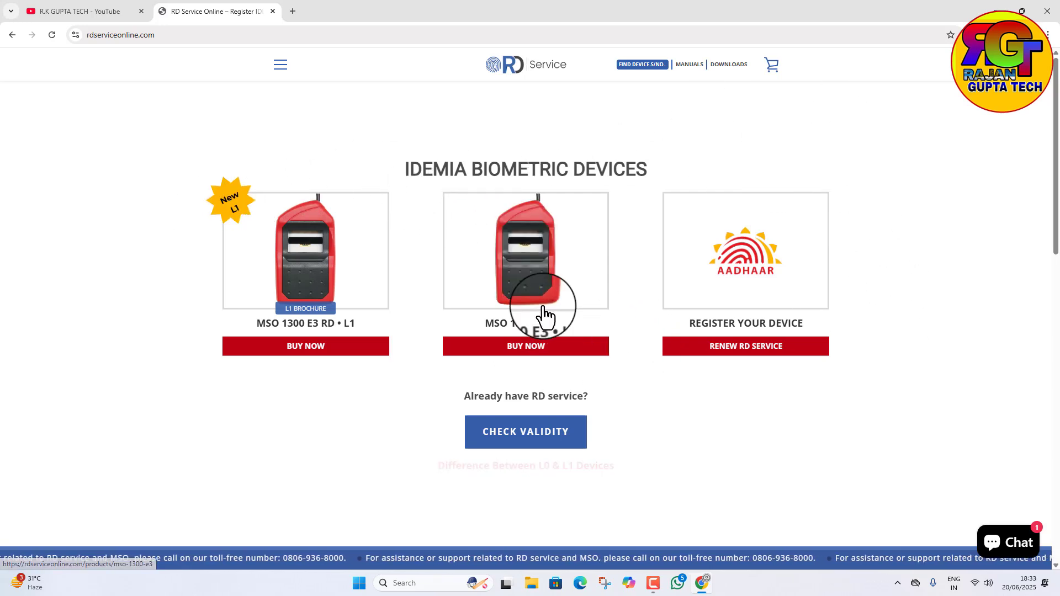
Step: Download the Windows L1 RD (https/localhost) driver for the MSO1300E3 RD L1 device
mouse_move(721, 69)
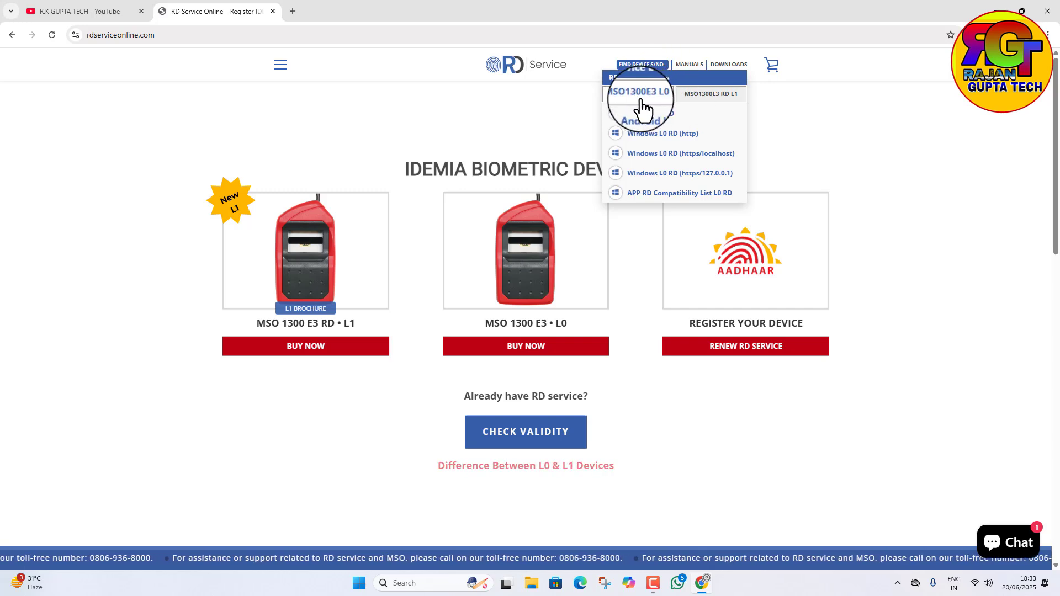
left_click(707, 95)
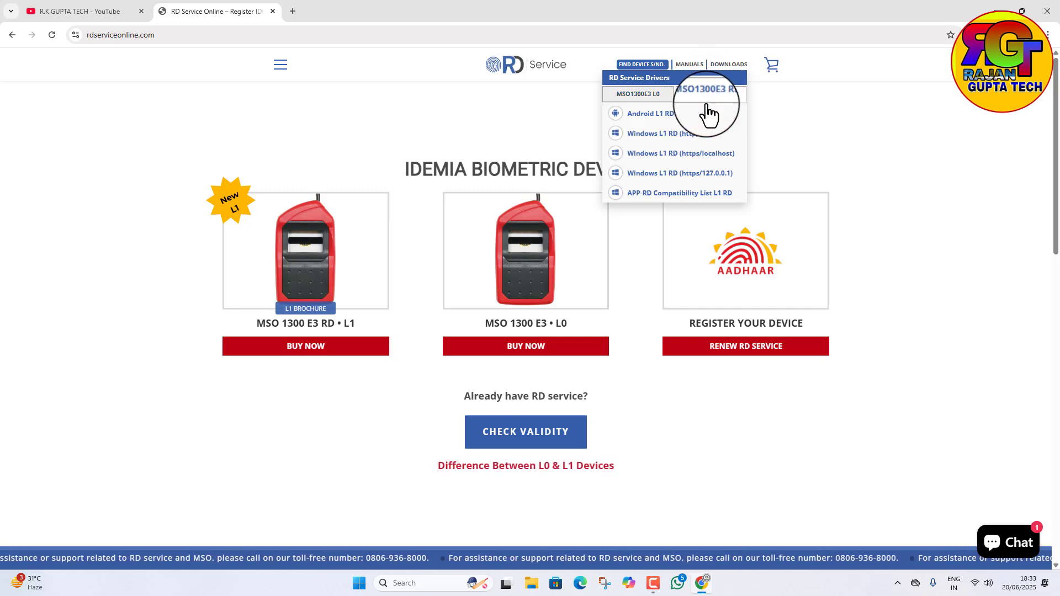
left_click(658, 157)
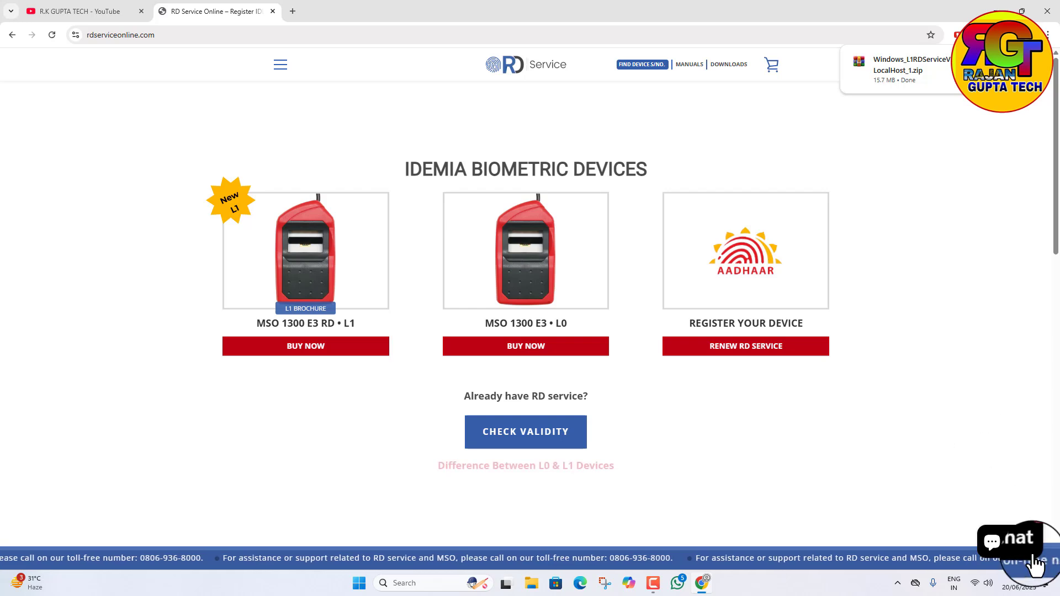
Step: Synchronize the Windows clock with the time server in the date and time settings, and close Settings
right_click(1022, 586)
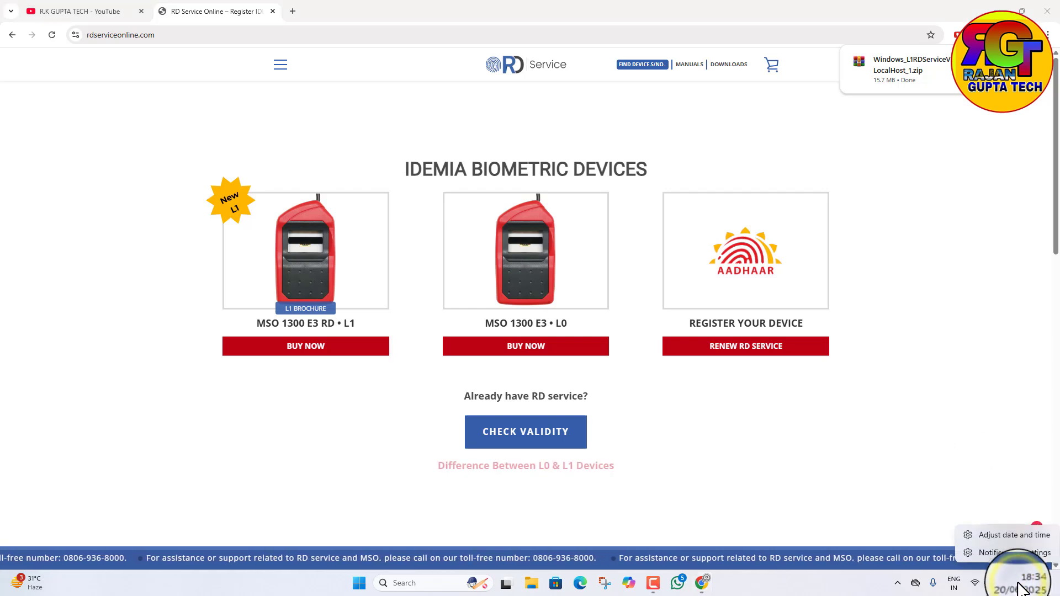
left_click(1004, 535)
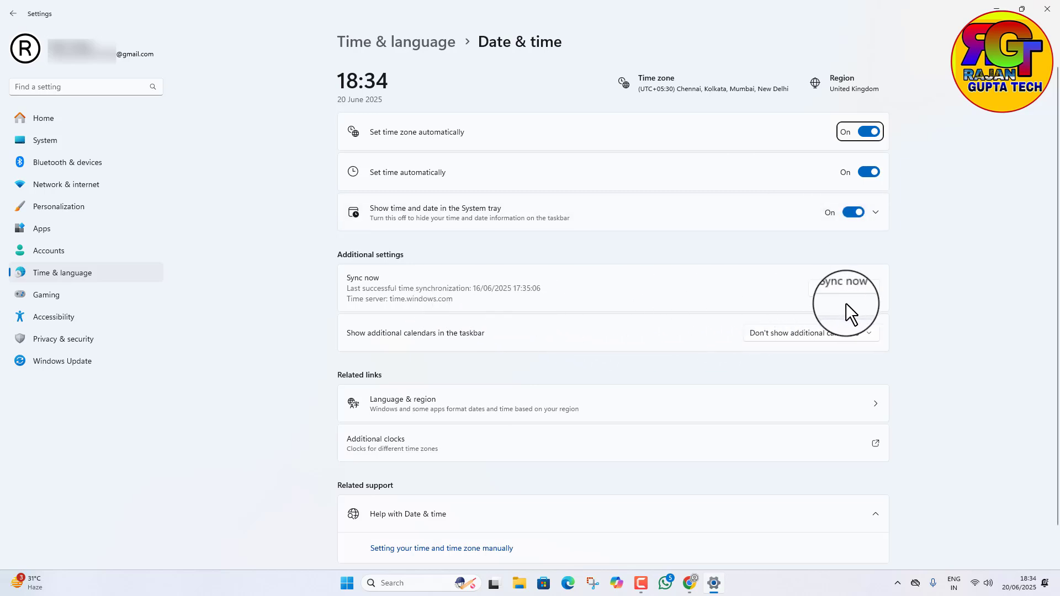
left_click(830, 293)
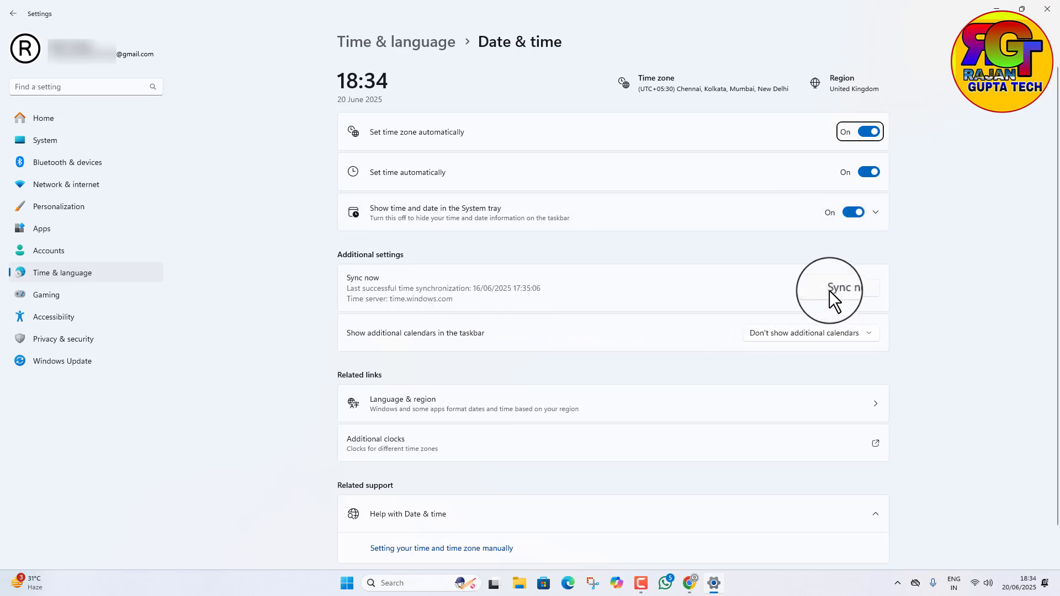
left_click(836, 290)
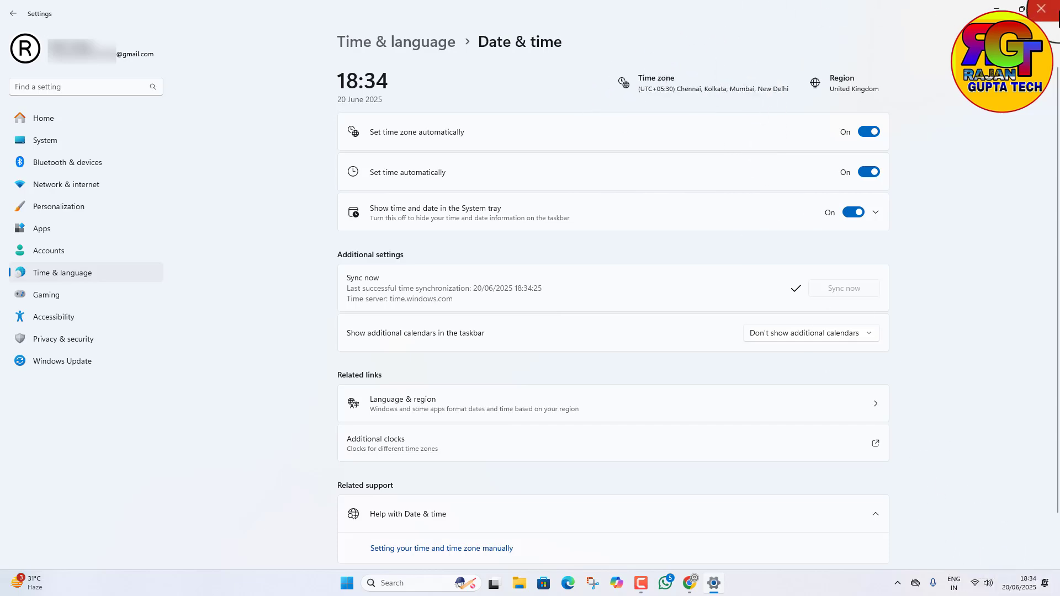
left_click(1047, 8)
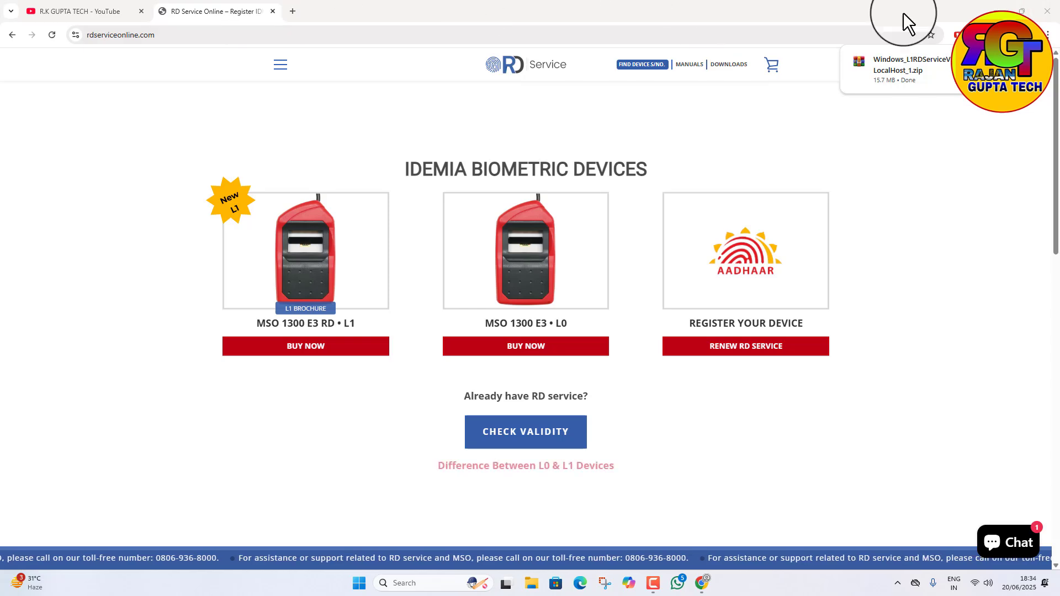
Step: Minimize the browser and open the Downloads folder in a maximized File Explorer window
left_click(1021, 11)
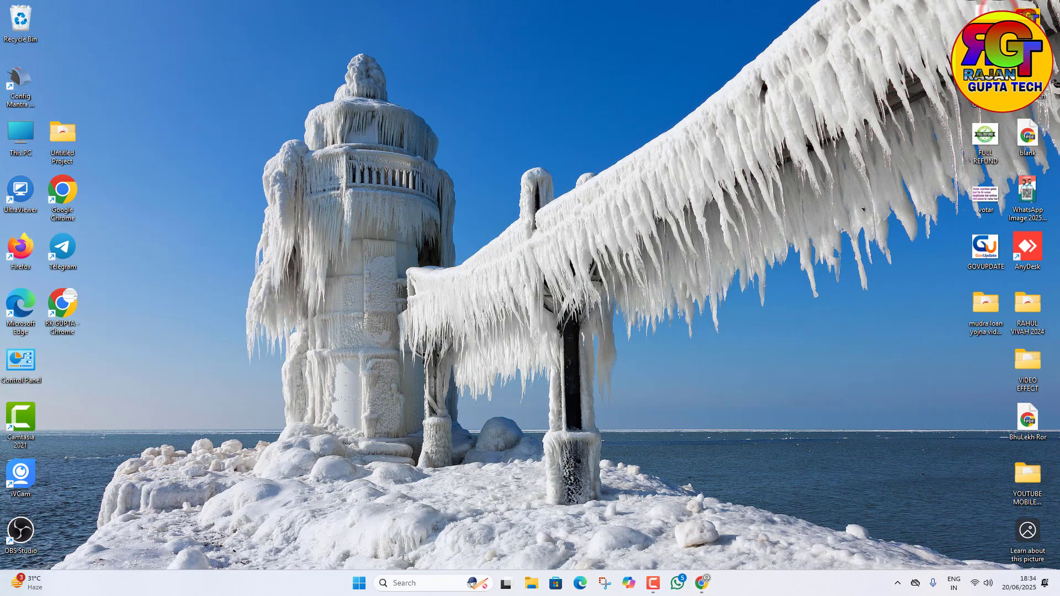
double_click(19, 145)
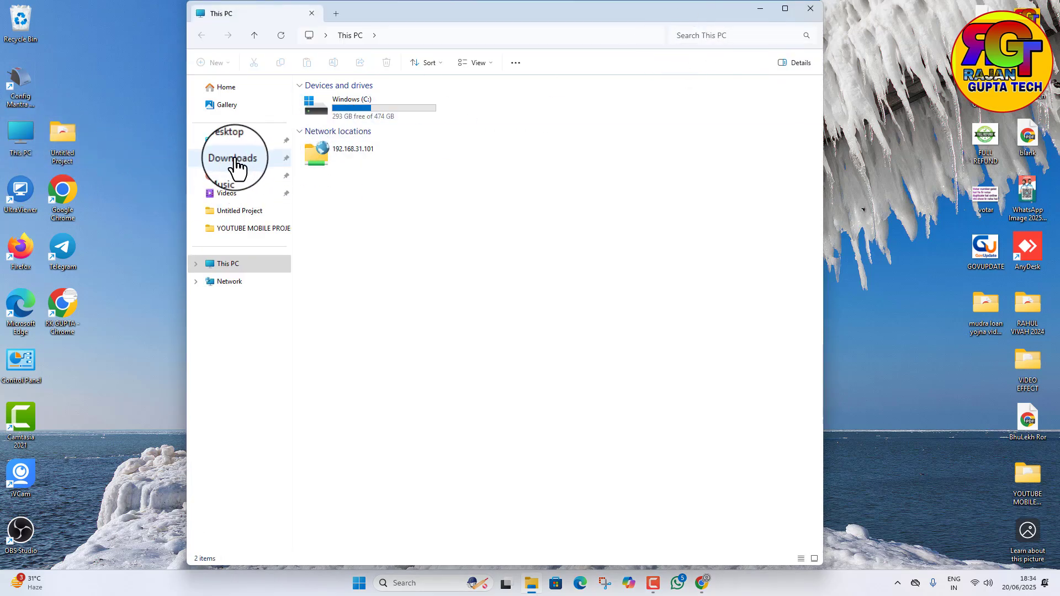
left_click(234, 159)
left_click(786, 7)
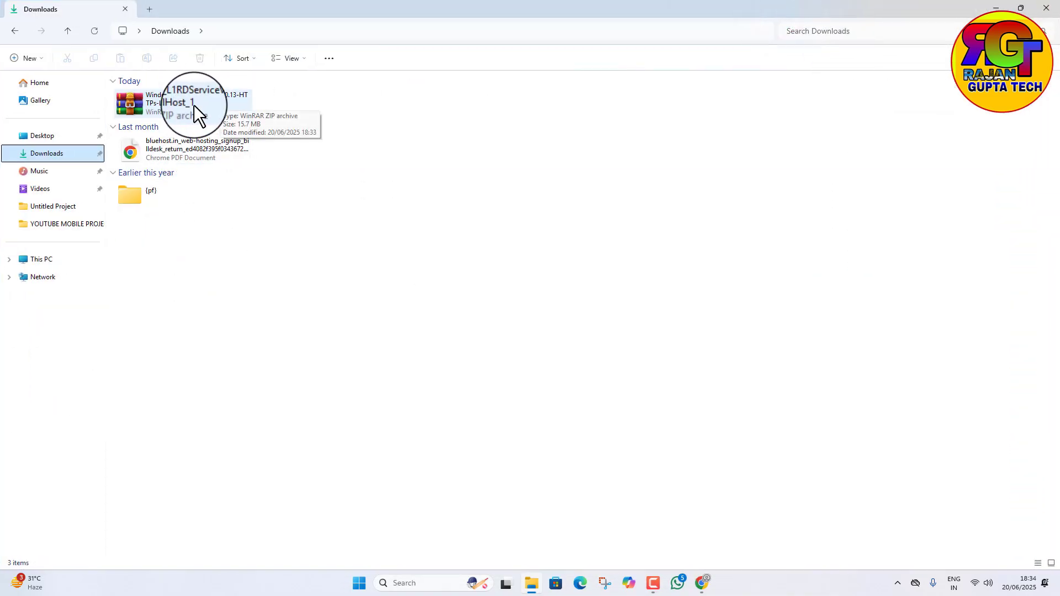
Step: Extract the Windows_L1RDServiceV2.0.0.13-HTTPs-LocalHost_1 archive into its default folder in Downloads
right_click(196, 105)
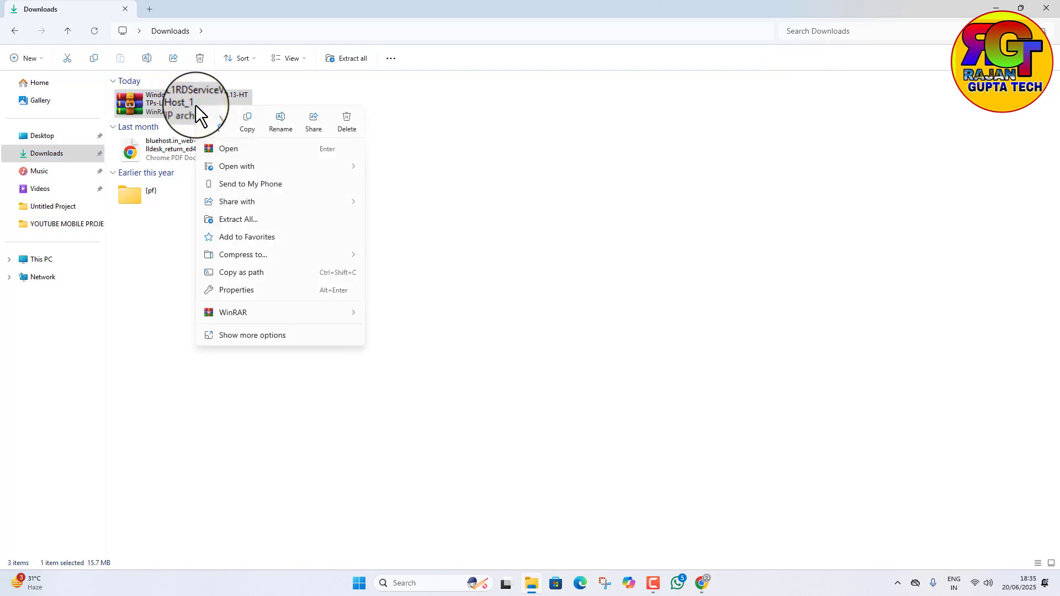
left_click(229, 217)
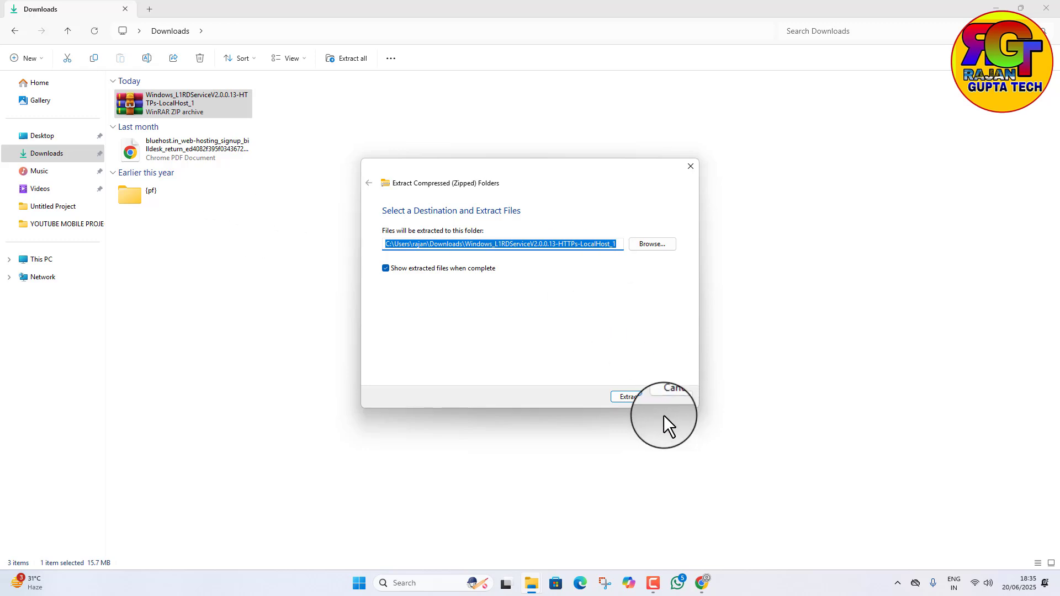
left_click(626, 397)
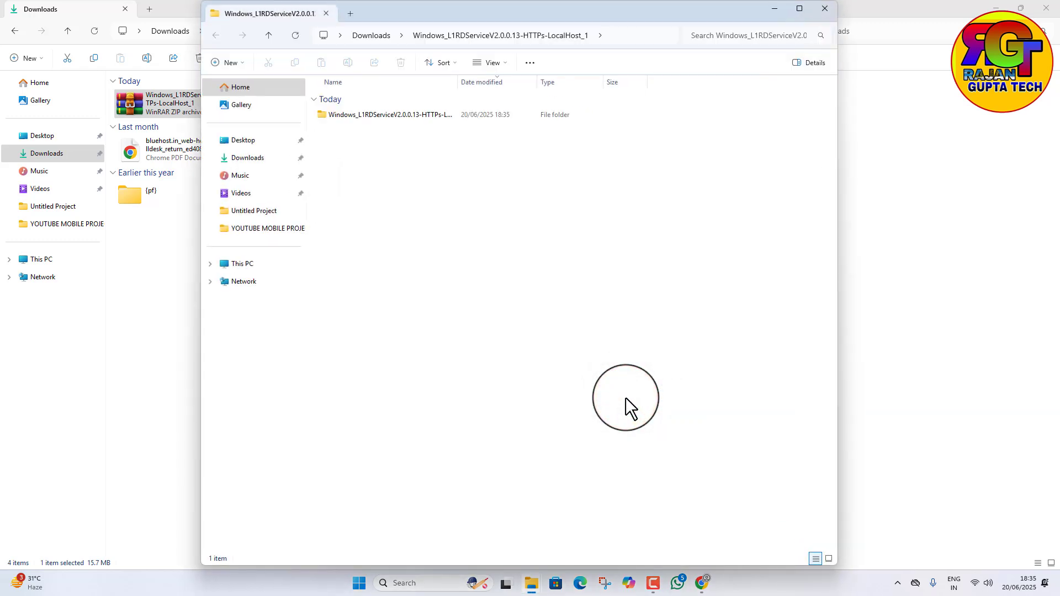
Step: Maximize the extracted folder's window and open the Setup folder inside Windows_L1RDServiceV2.0.0.13-HTTPs-LocalHost
left_click(802, 10)
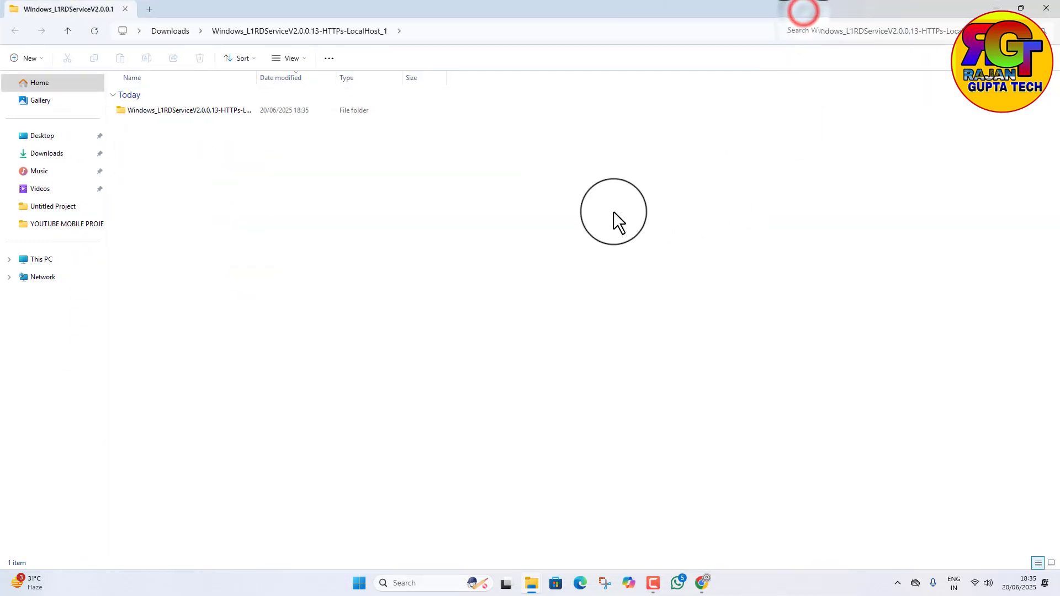
left_click(117, 112)
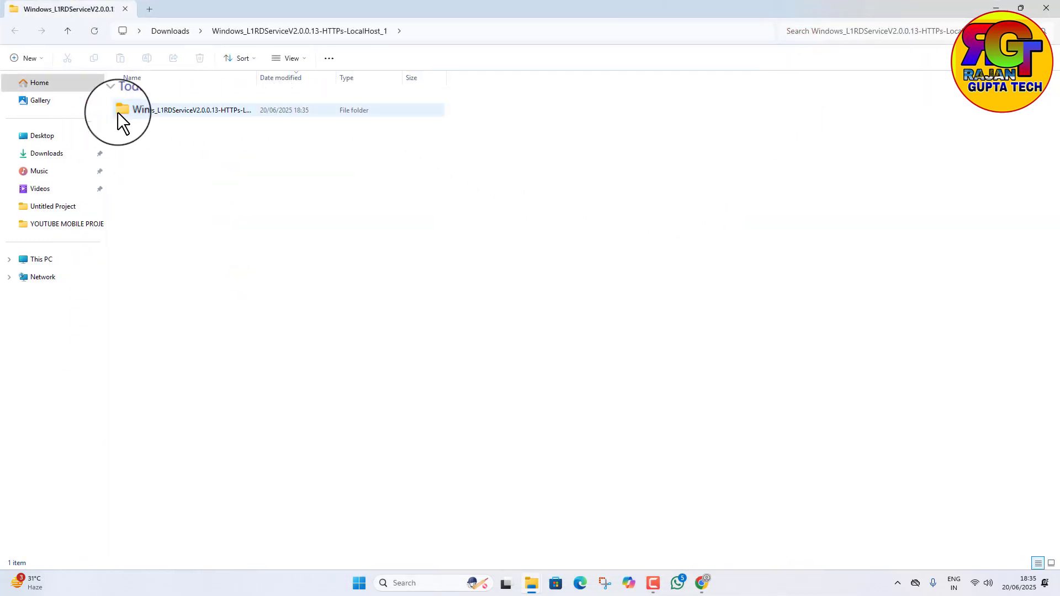
double_click(213, 112)
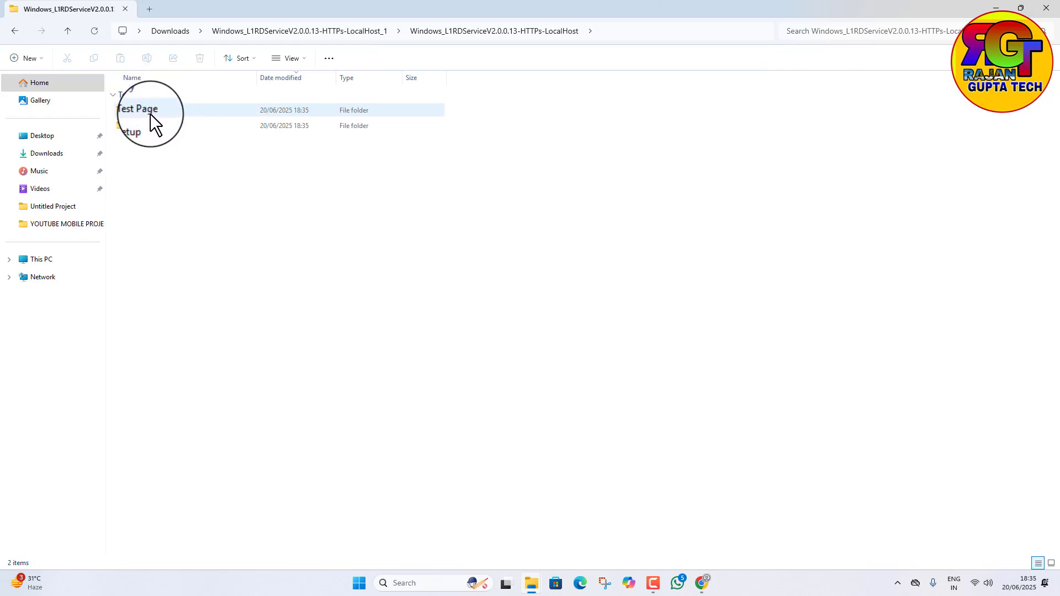
double_click(190, 127)
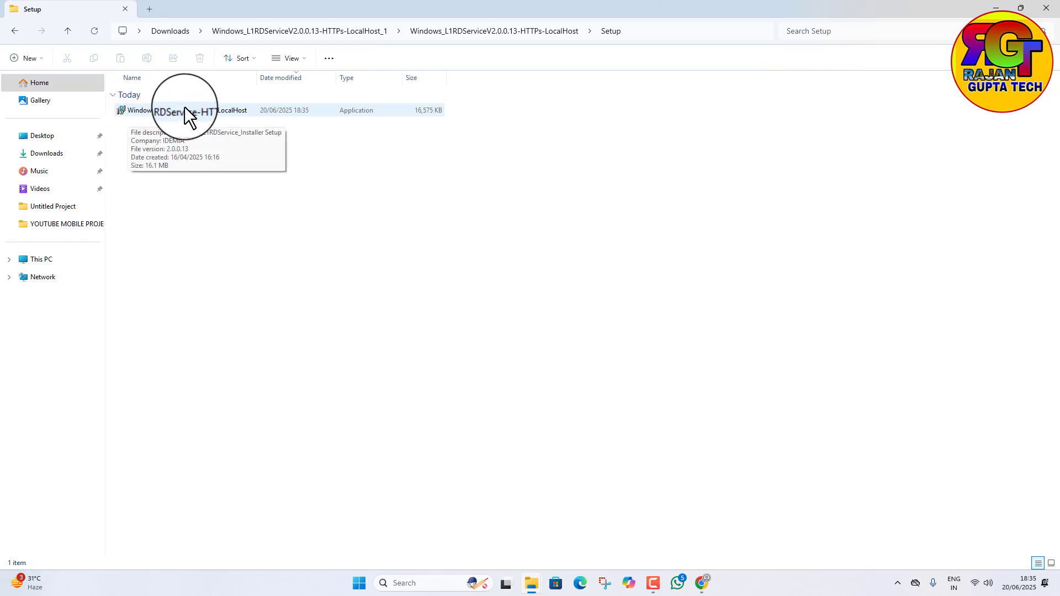
Step: Run the Windows_L1RDService-HTTPs-LocalHost installer as administrator and close the File Explorer windows
right_click(237, 107)
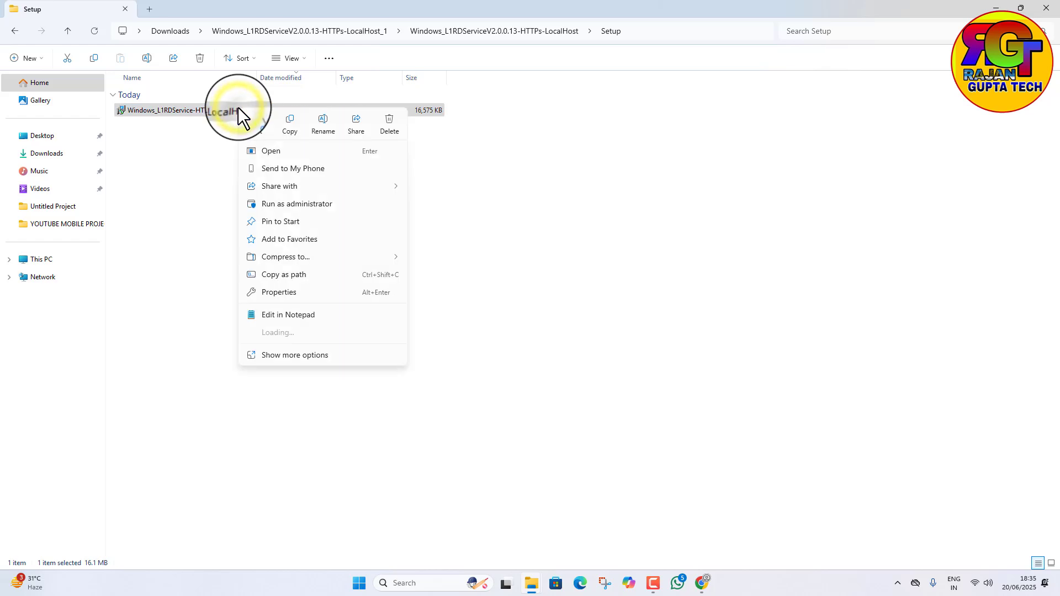
left_click(290, 203)
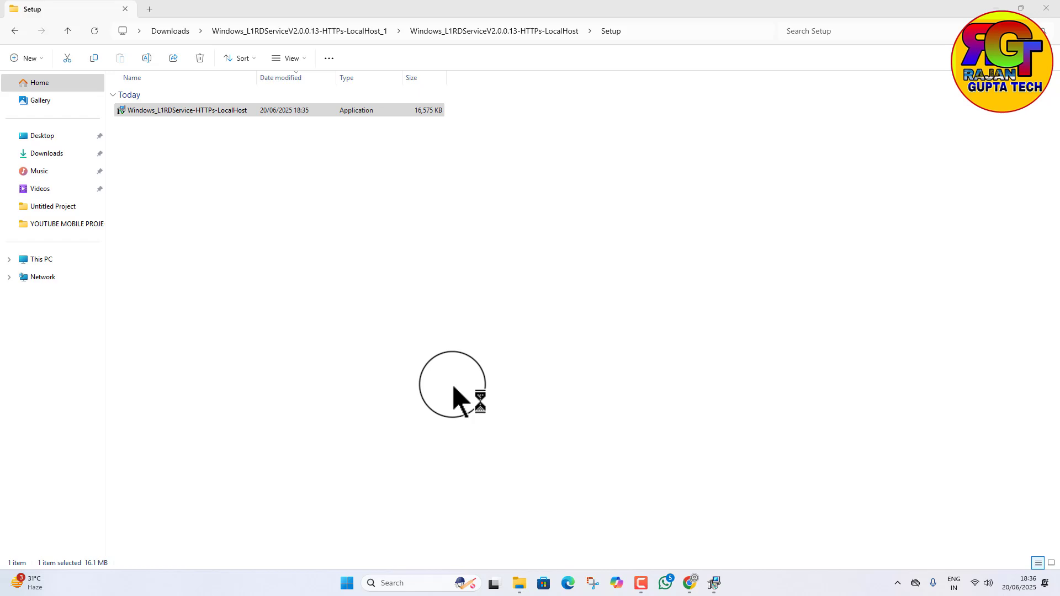
left_click(713, 584)
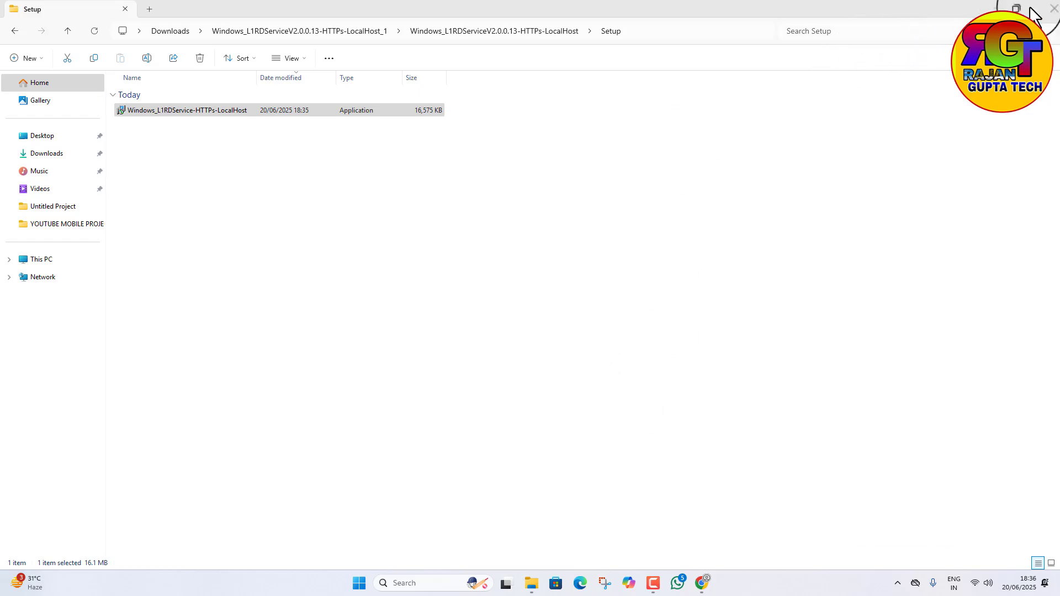
left_click(1049, 9)
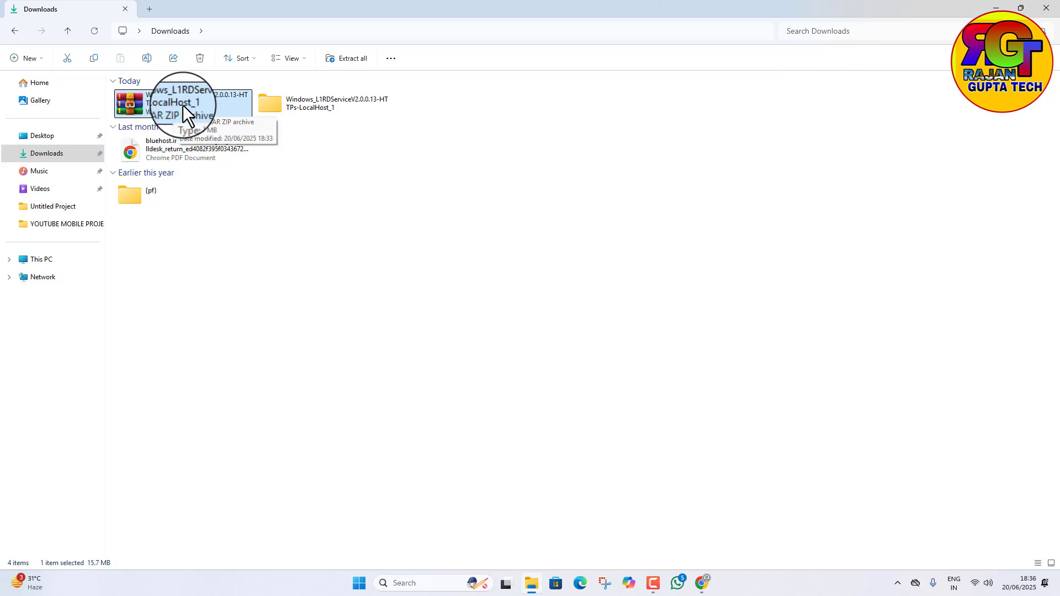
left_click(1039, 9)
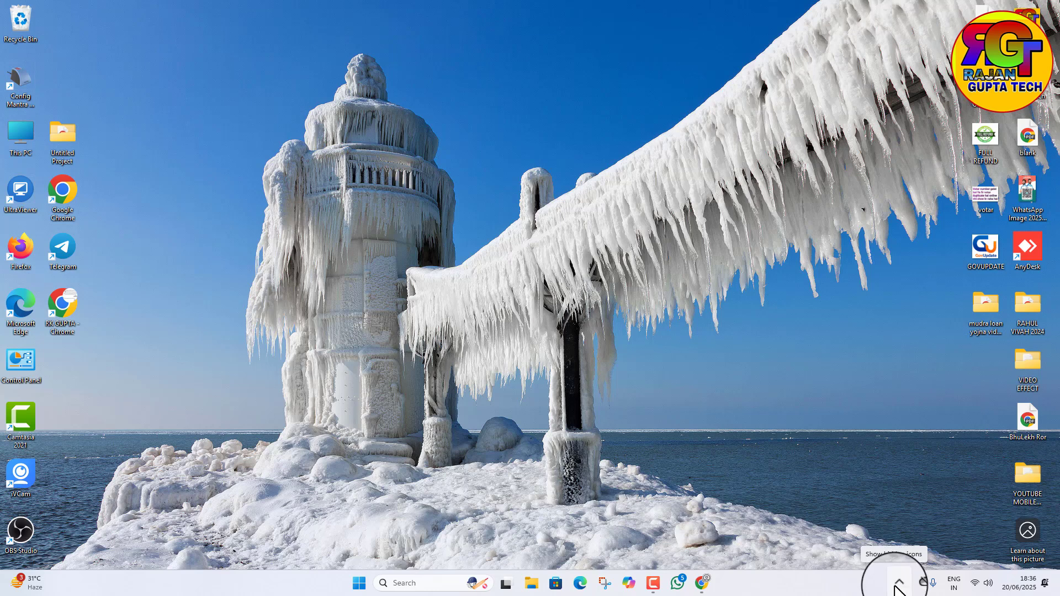
Step: In the Idemia L1RD Management Tool, set the communication mode to Dual with HTTP + HTTPS LocalHost
left_click(897, 584)
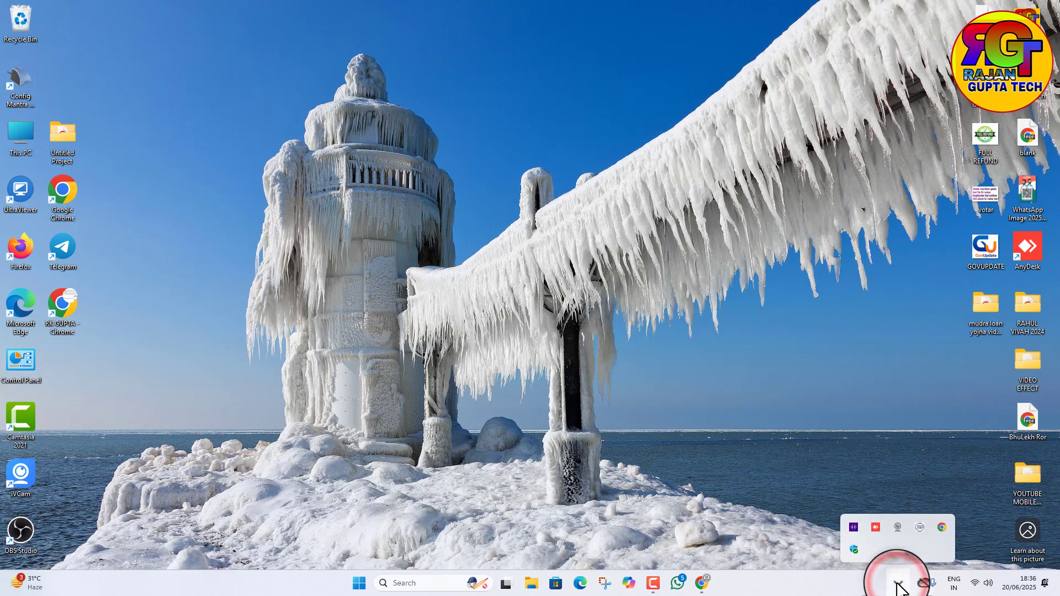
left_click(853, 525)
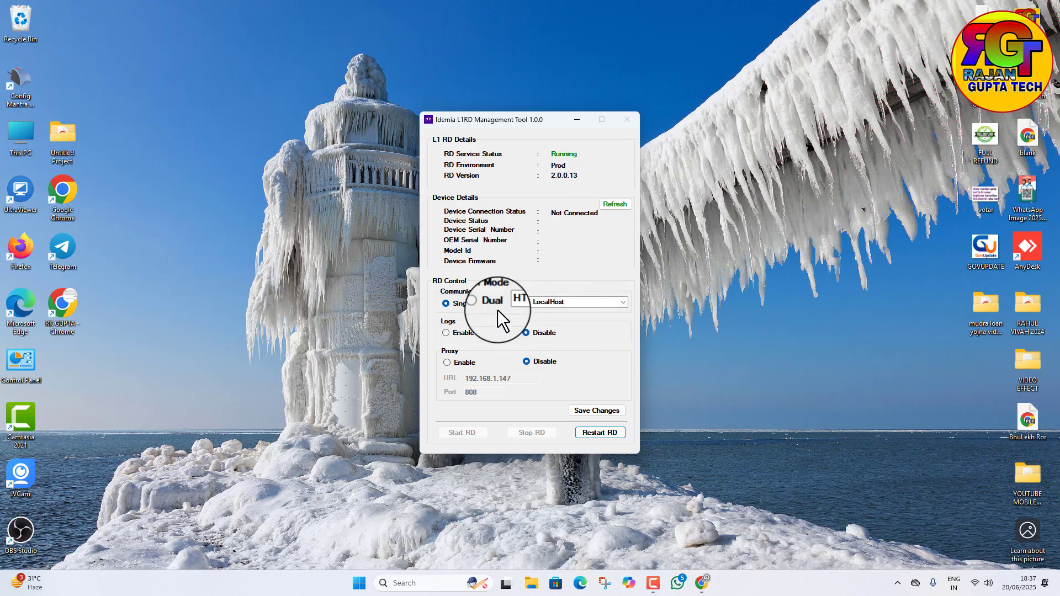
left_click(480, 304)
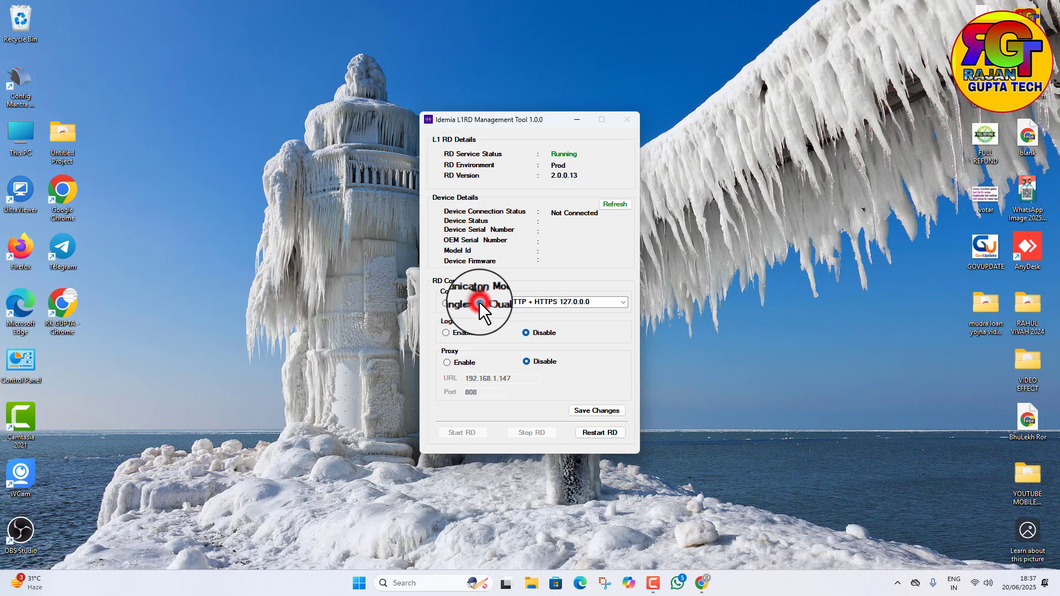
left_click(627, 302)
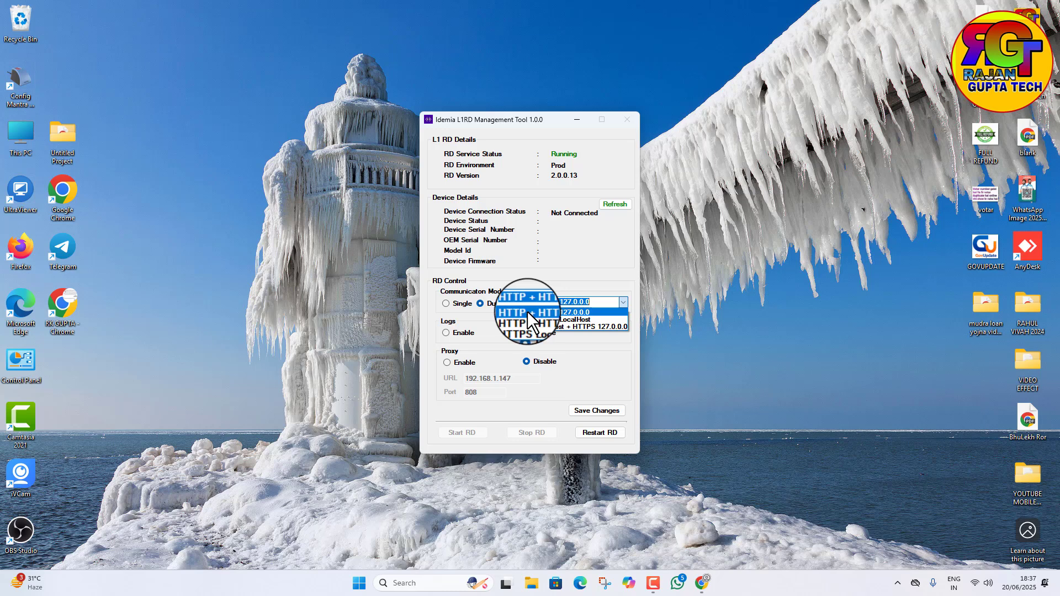
left_click(599, 313)
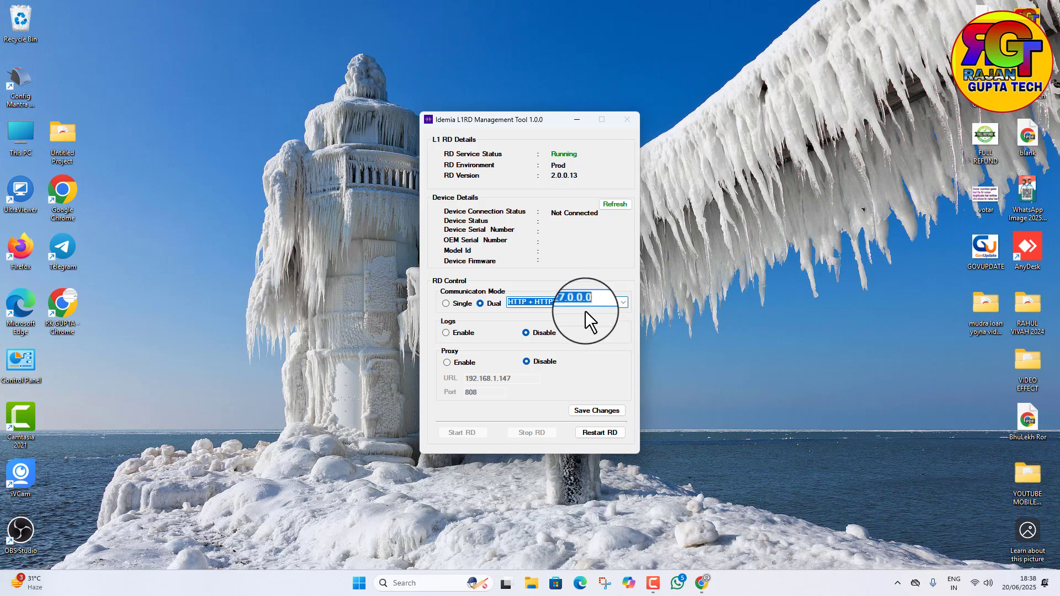
left_click(623, 303)
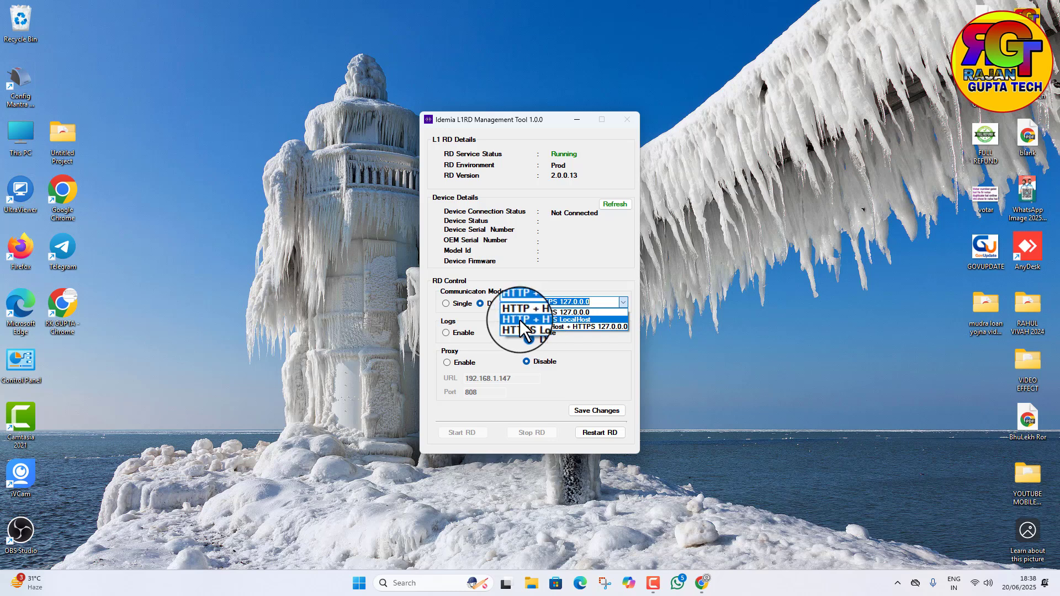
left_click(558, 319)
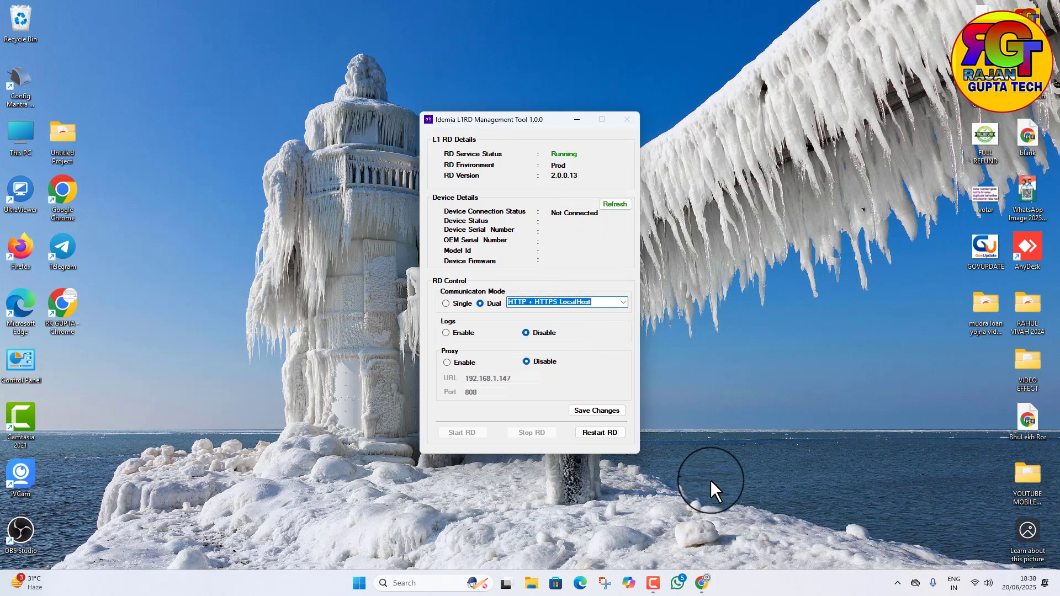
Step: Switch back to Chrome and show the videos page of the YouTube channel
left_click(701, 584)
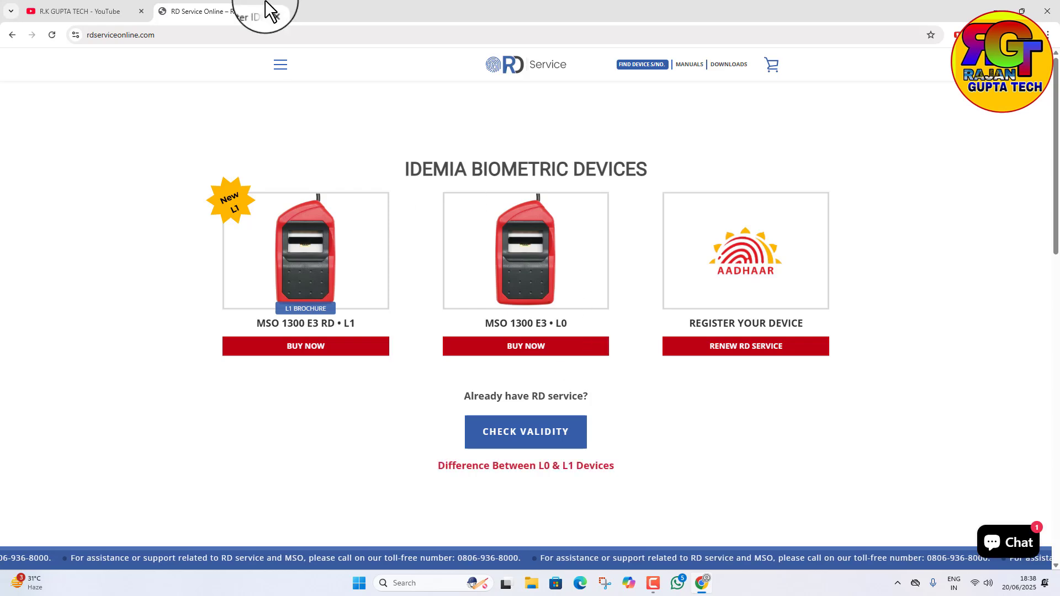
left_click(88, 11)
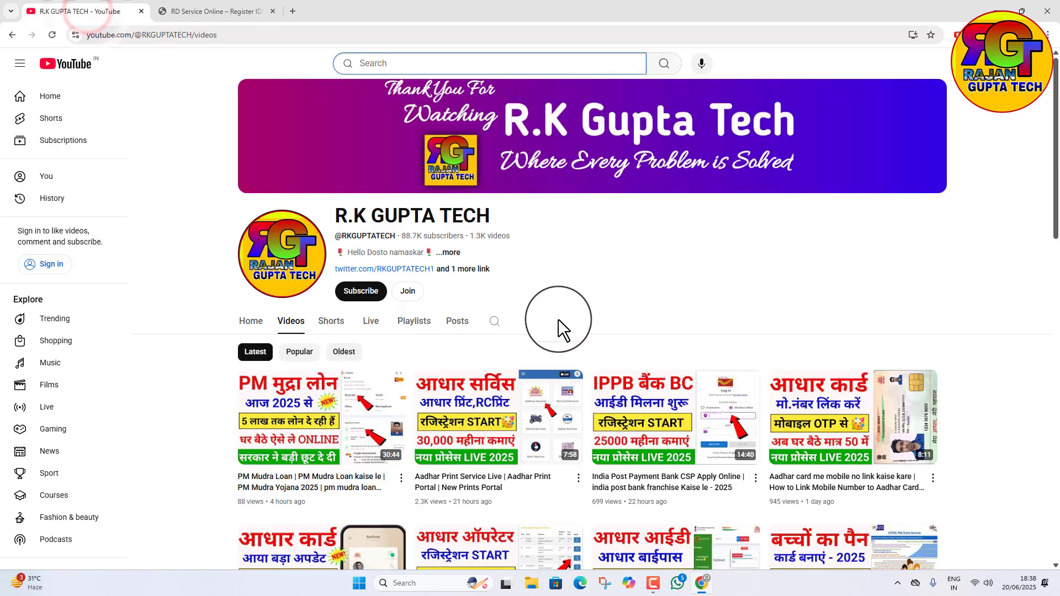